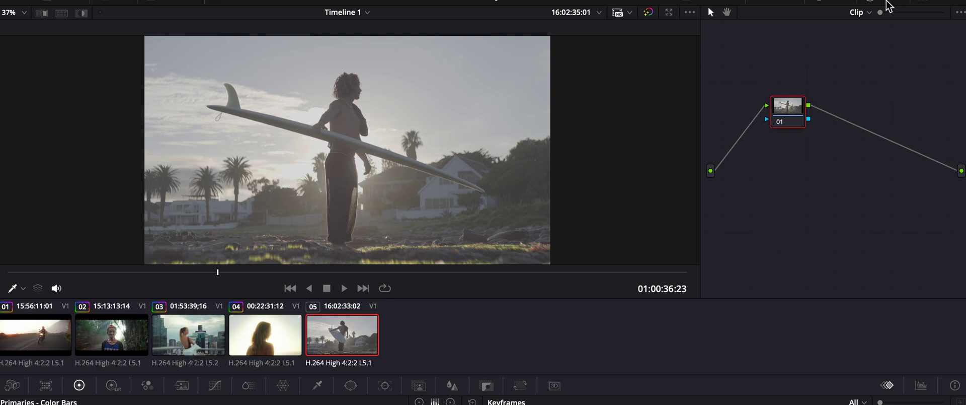
Step: Apply Color Space Transform from the OpenFX Library to nodes 01 and 02
click(887, 2)
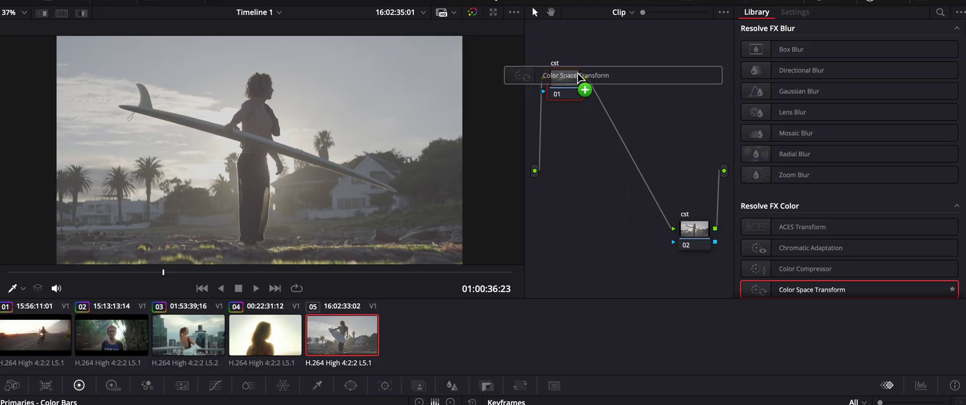
drag(582, 86, 568, 80)
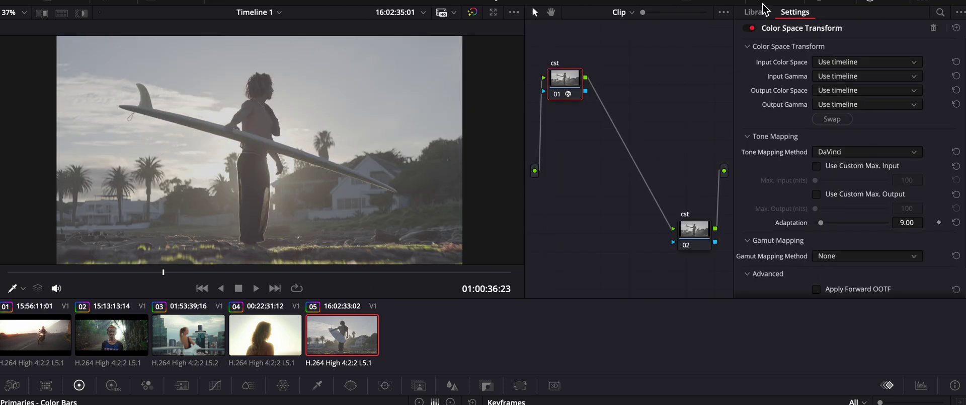
click(694, 238)
drag(837, 288, 694, 231)
Step: Set node 01's CST from Sony S-Gamut3.Cine/S-Log3 to DaVinci Wide Gamut/Intermediate
click(566, 83)
click(864, 63)
scroll(856, 128, down, 10)
click(861, 151)
click(865, 76)
scroll(869, 121, down, 10)
scroll(869, 121, up, 3)
click(851, 134)
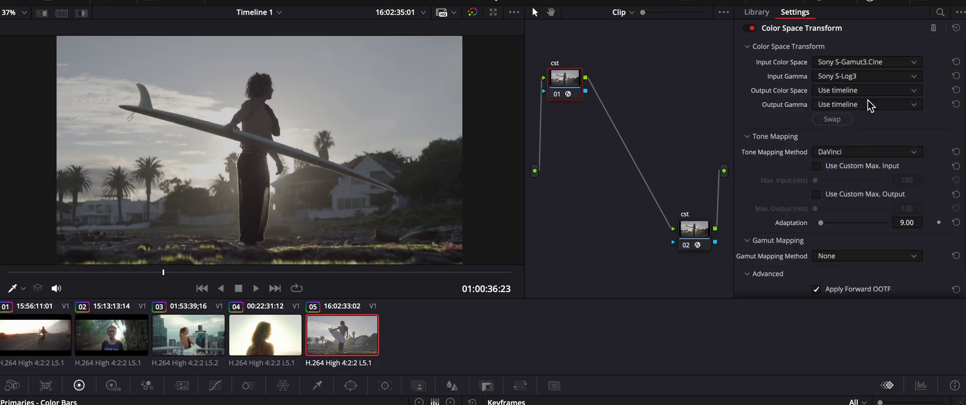
click(864, 90)
scroll(876, 155, down, 5)
click(867, 156)
click(864, 104)
scroll(865, 151, down, 5)
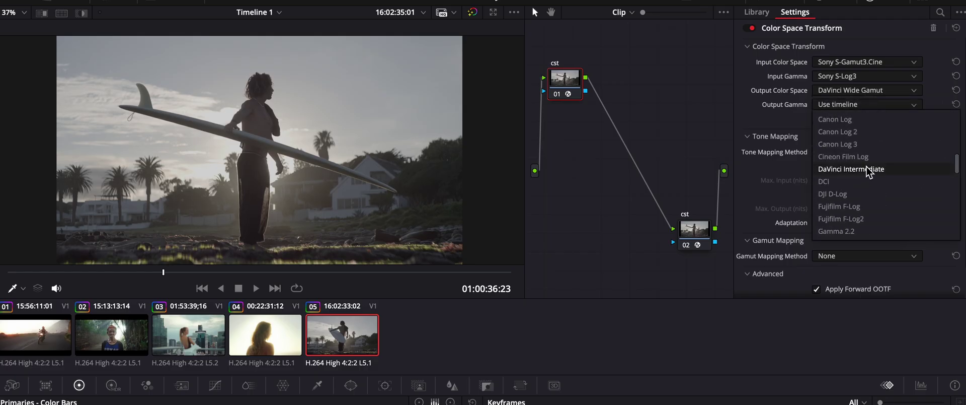
click(855, 173)
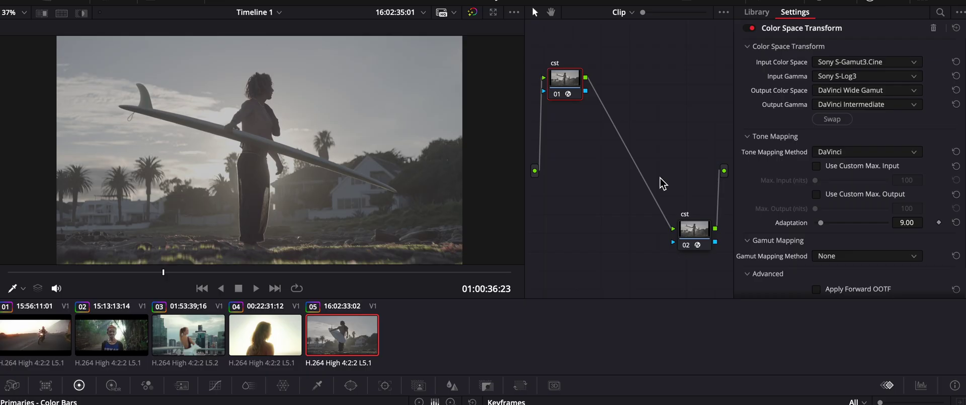
Step: Set node 02's CST from DaVinci Wide Gamut/Intermediate to Rec.709 output
click(689, 237)
click(824, 68)
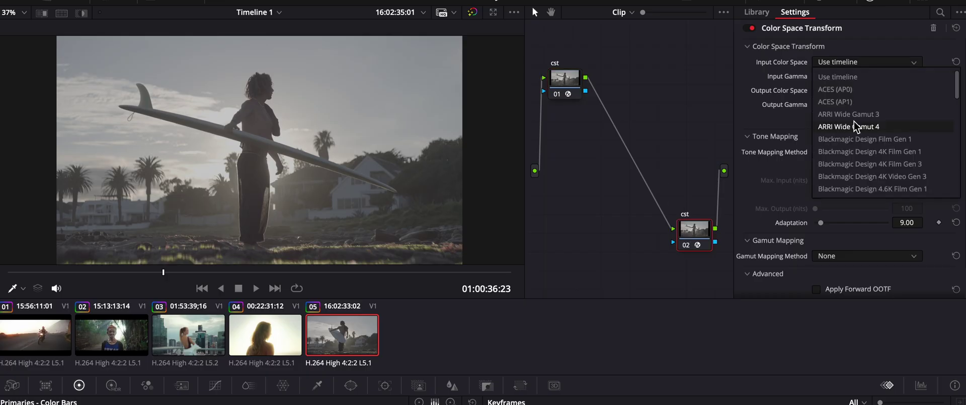
scroll(802, 188, down, 5)
click(866, 81)
click(868, 80)
scroll(868, 131, down, 5)
click(869, 154)
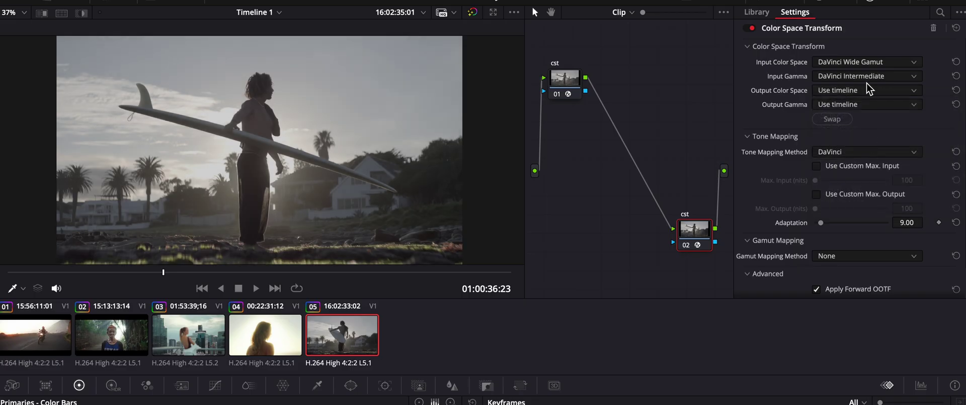
click(868, 91)
scroll(851, 166, down, 6)
scroll(851, 161, up, 1)
click(852, 146)
click(866, 104)
scroll(882, 171, down, 1)
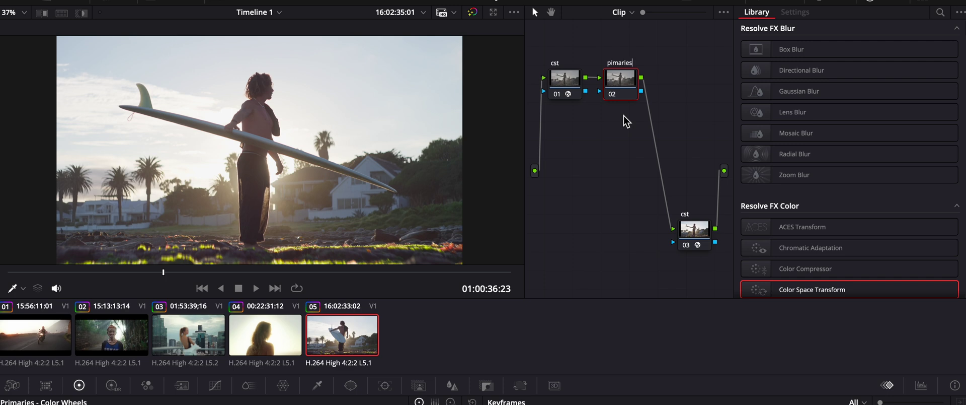
Step: Label the node 'pimaries', move it between the two CST nodes, and raise Lift to 0.02
click(624, 88)
drag(624, 88, 610, 142)
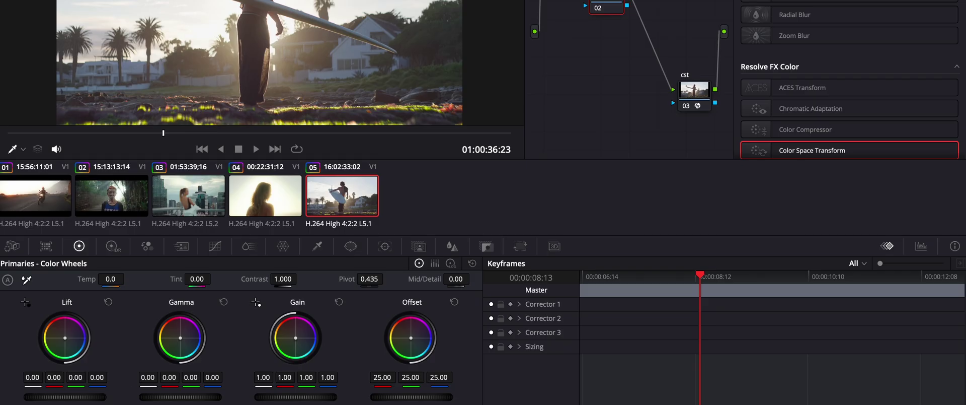
drag(36, 398, 41, 398)
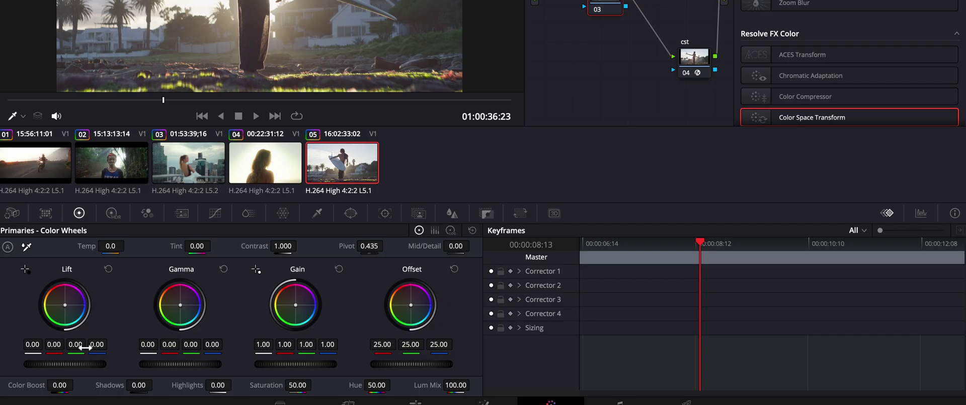
Step: Lower the look node's red gain to 0.98 and bypass the node to compare
key(Up)
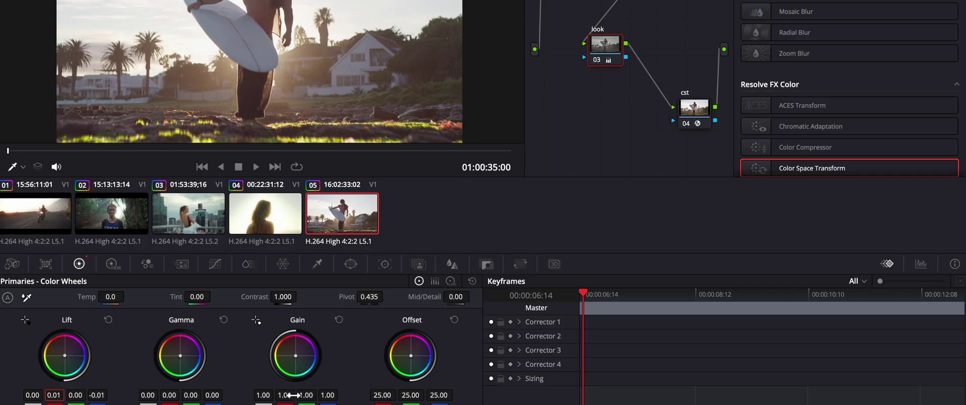
drag(291, 396, 284, 396)
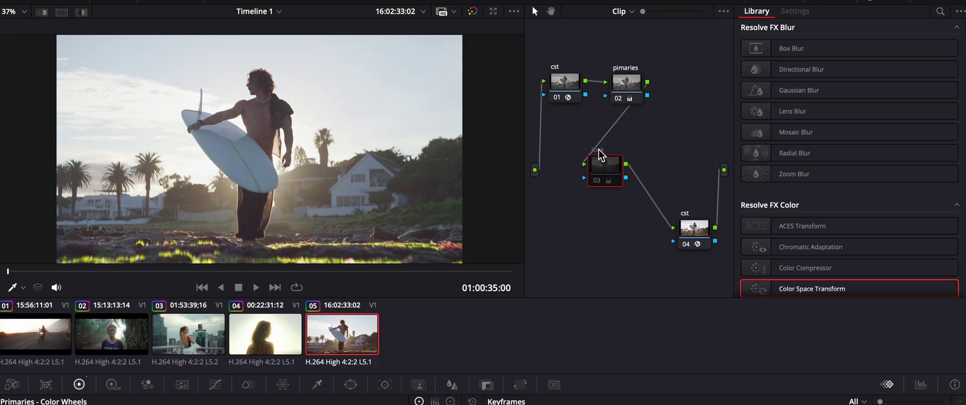
key(ctrl+d)
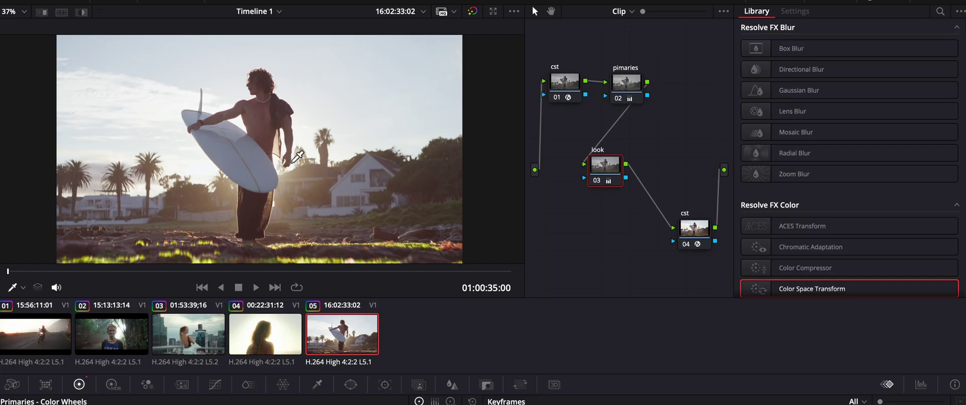
Step: Raise the low point of the pimaries node's custom curve to lift the shadows
click(635, 82)
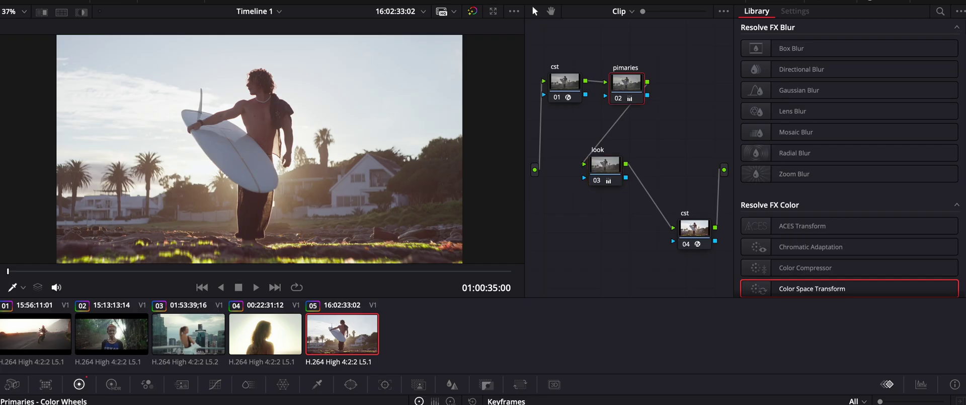
click(219, 386)
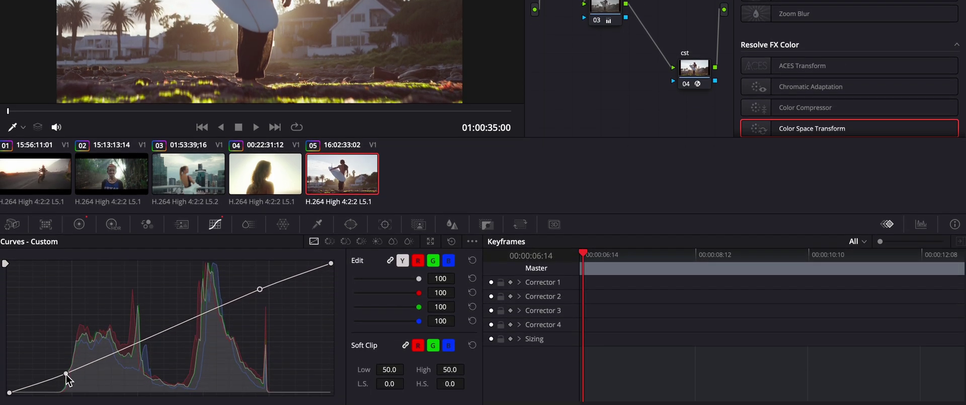
drag(64, 381, 59, 373)
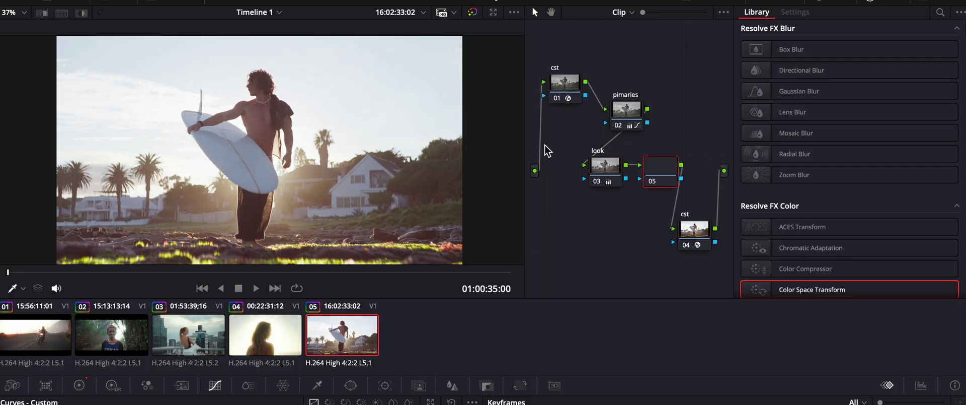
Step: Name the node 'glow', apply the Glow effect to it, and bypass it briefly to compare
text(ow)
key(Return)
click(940, 14)
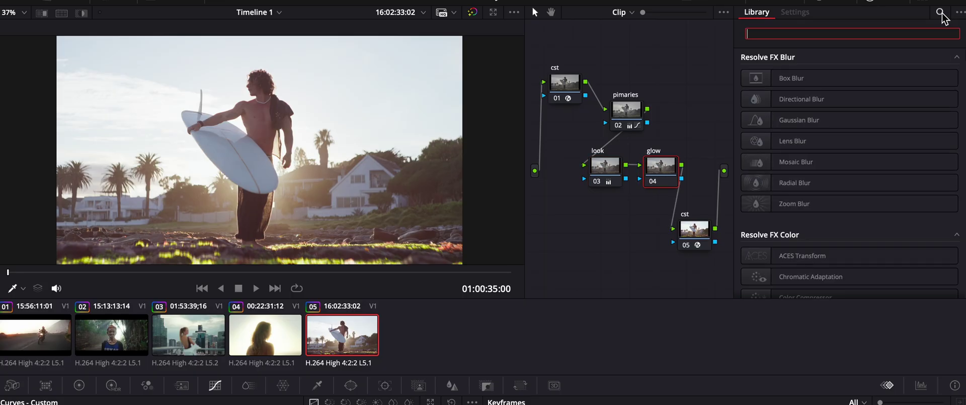
text(glow)
drag(788, 78, 662, 177)
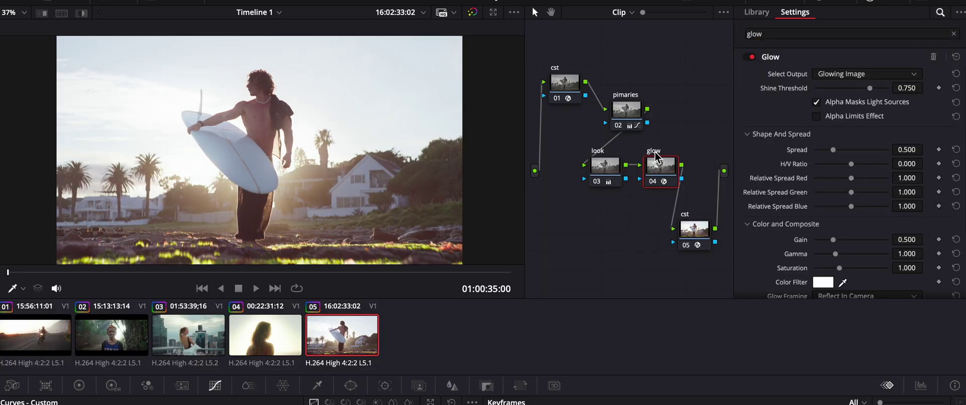
key(ctrl+d)
key(ctrl+d)
Step: Keep the glow's Add composite, set spread to about 0.244, and lower the shine threshold
scroll(831, 174, down, 3)
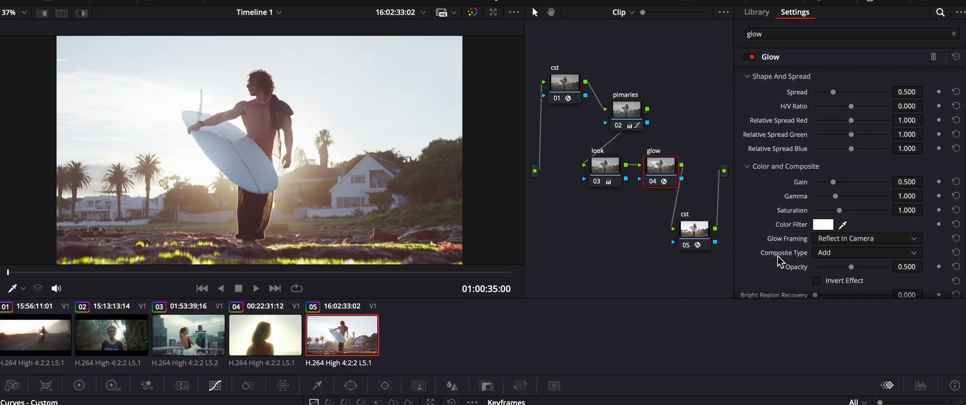
click(851, 254)
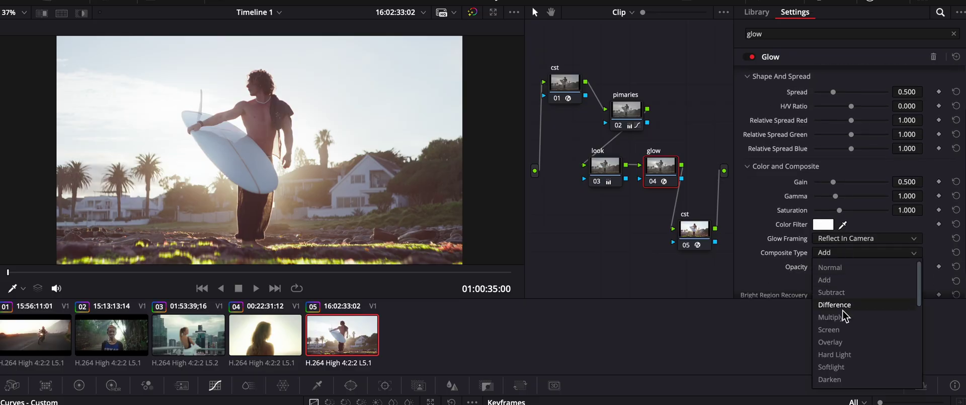
click(854, 282)
scroll(787, 201, up, 2)
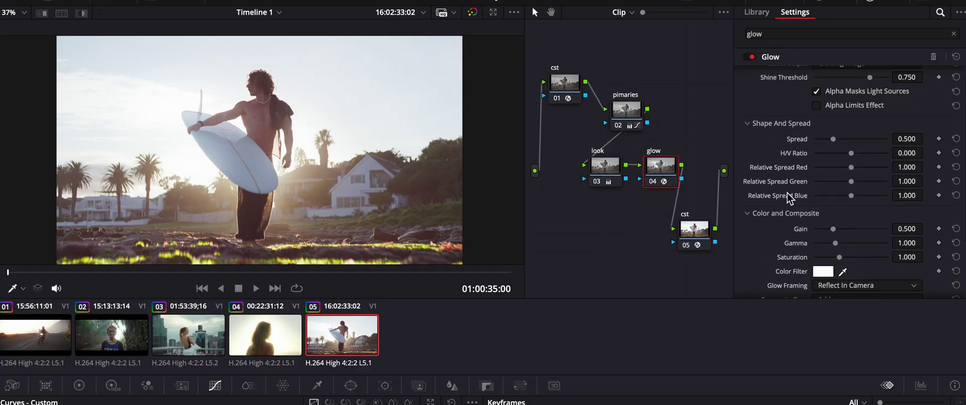
drag(834, 143, 821, 157)
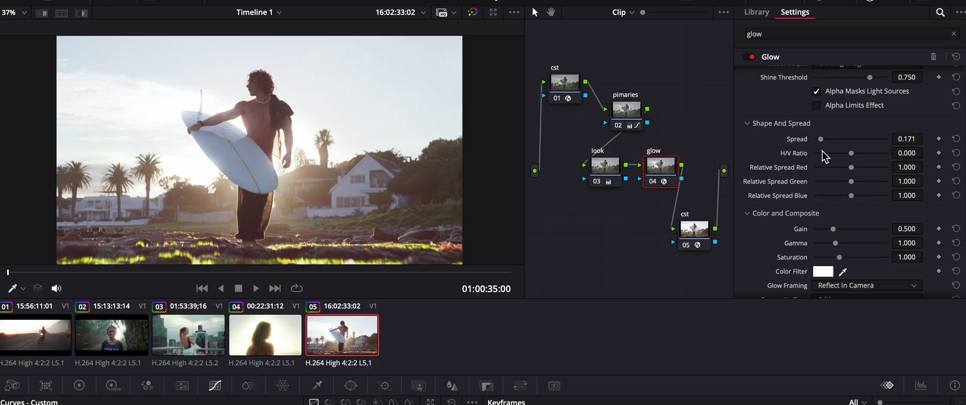
key(ctrl+z)
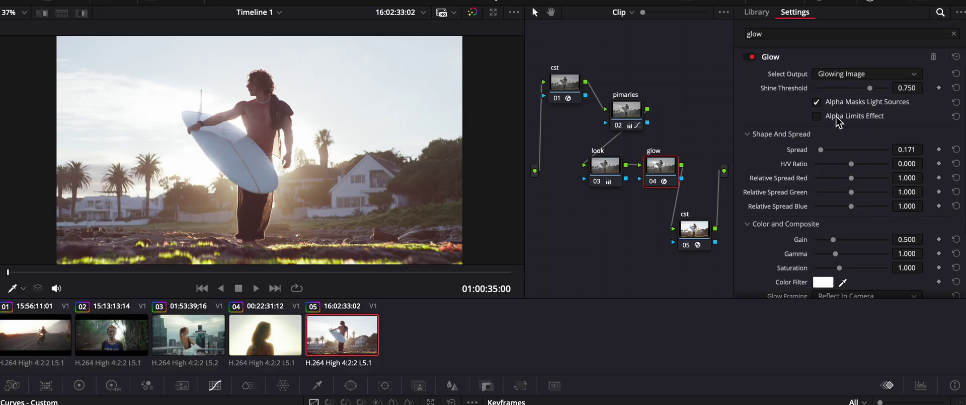
mouse_move(873, 91)
mouse_down()
mouse_move(805, 88)
mouse_move(888, 98)
mouse_move(859, 95)
mouse_up()
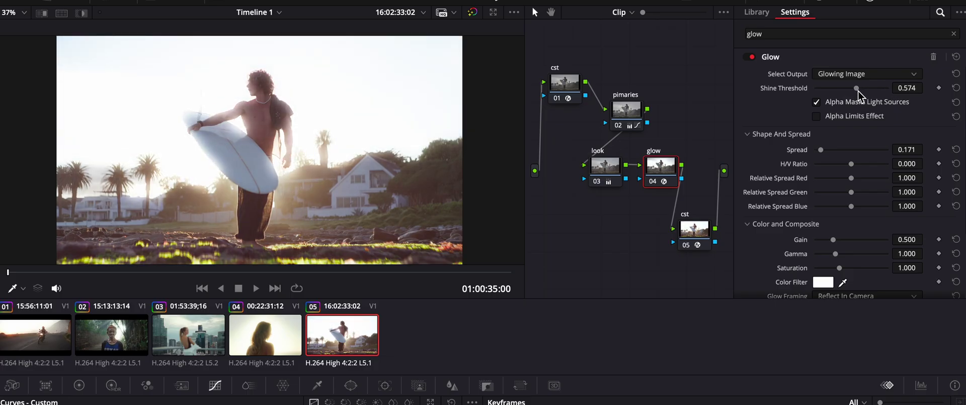
drag(861, 97, 873, 95)
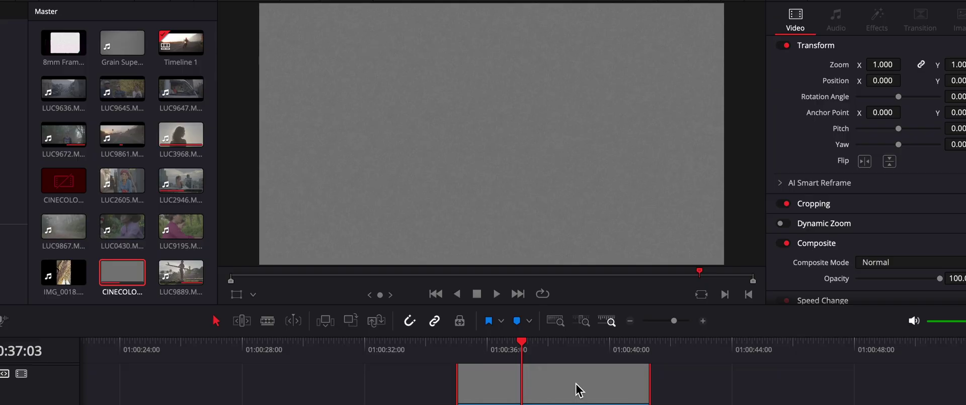
Step: Set the grey CINECOLO grain clip's Composite Mode to Overlay and toggle its track to compare
click(886, 262)
scroll(916, 368, down, 3)
scroll(919, 370, down, 4)
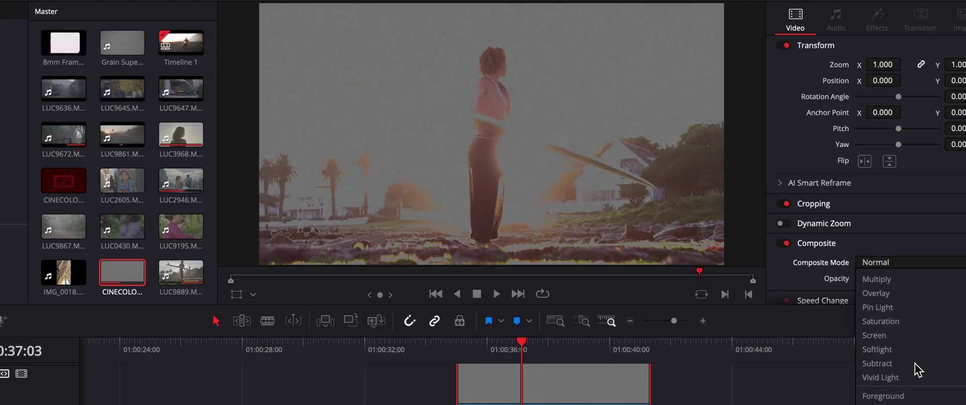
scroll(915, 353, up, 1)
click(909, 322)
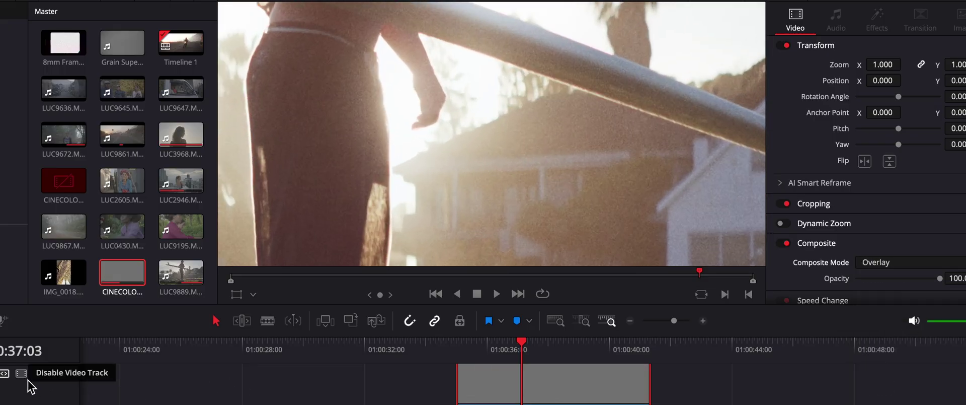
click(21, 373)
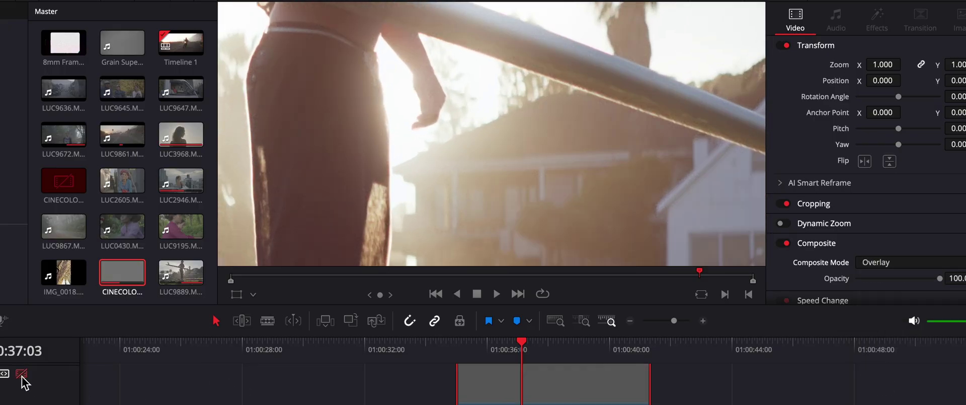
click(21, 374)
click(21, 374)
click(21, 374)
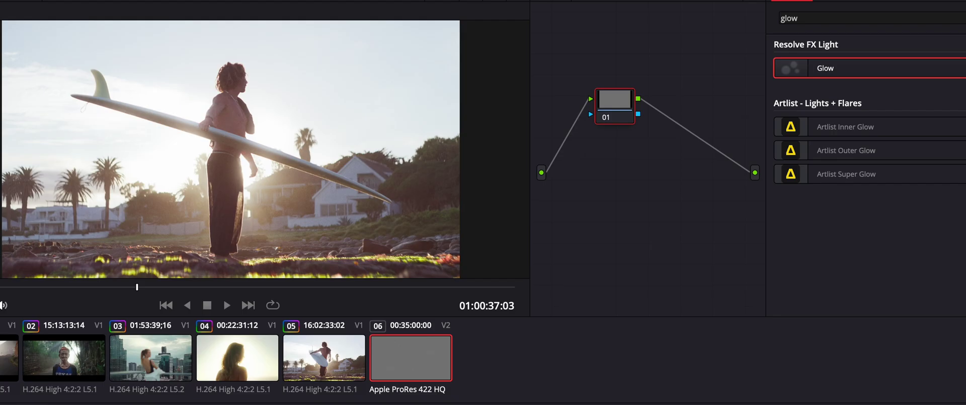
Step: Apply Resolve FX Glow to node 01 of the grain clip 06
drag(825, 68, 615, 103)
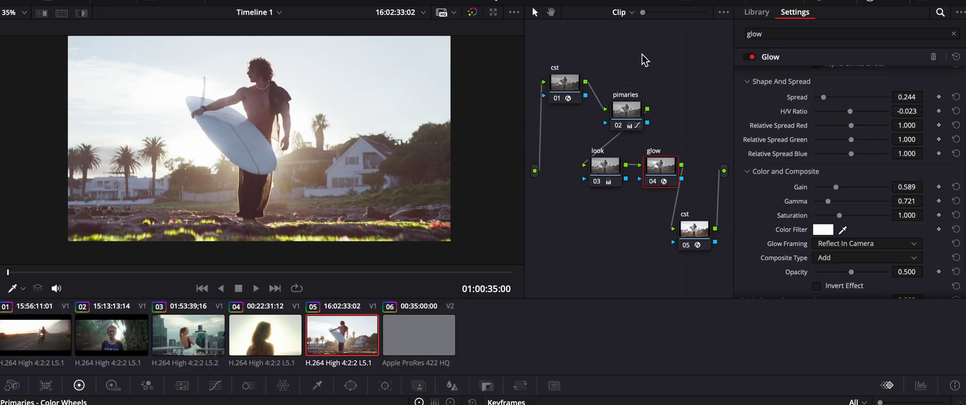
click(471, 13)
click(471, 13)
click(472, 13)
click(472, 12)
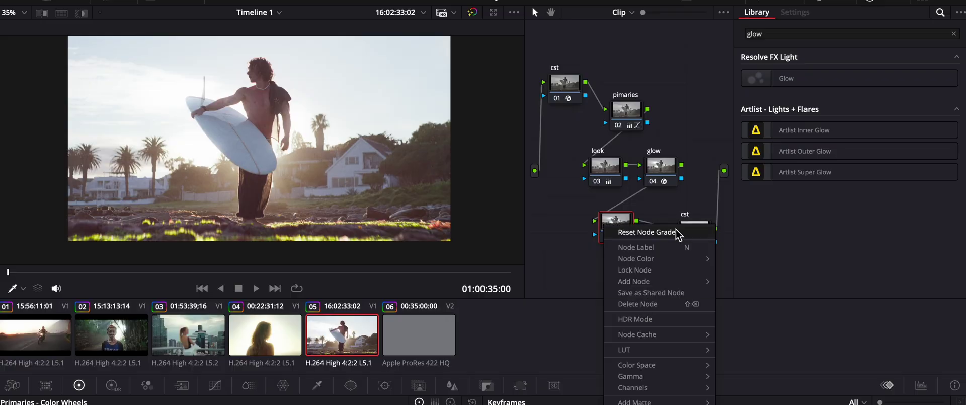
Step: Give the new node 05 a brightening composite mode
mouse_move(654, 402)
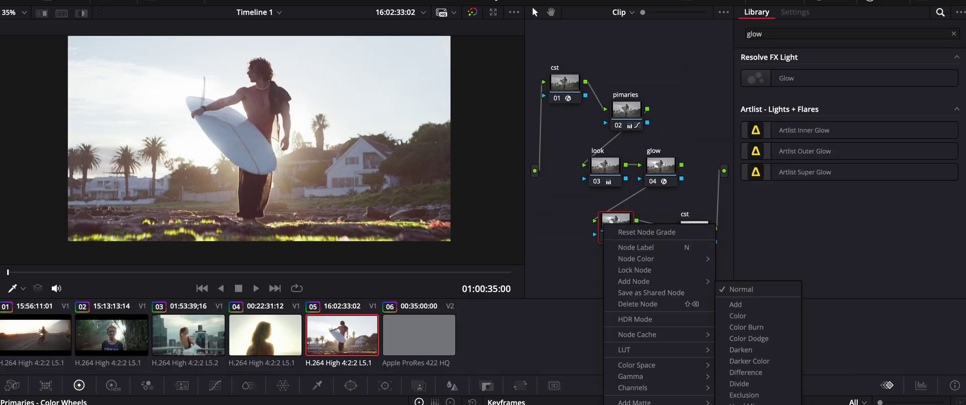
click(736, 304)
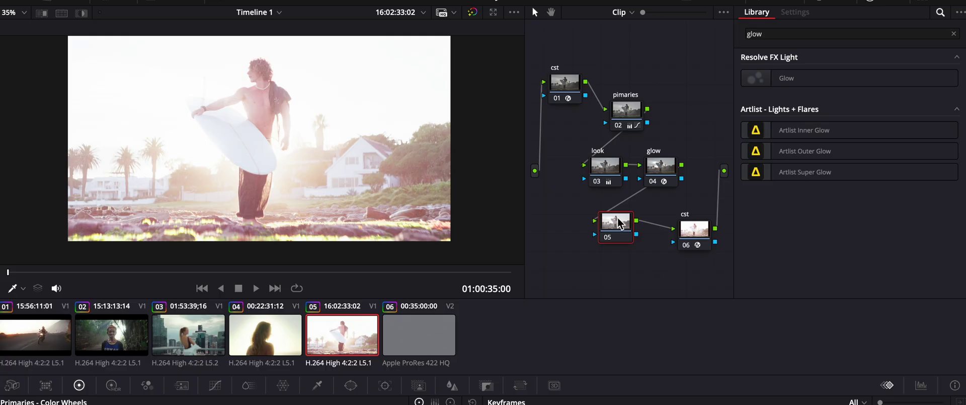
Step: Apply Edge Detect to node 05 and view its isolated output framed on the surfer's torso
double_click(783, 33)
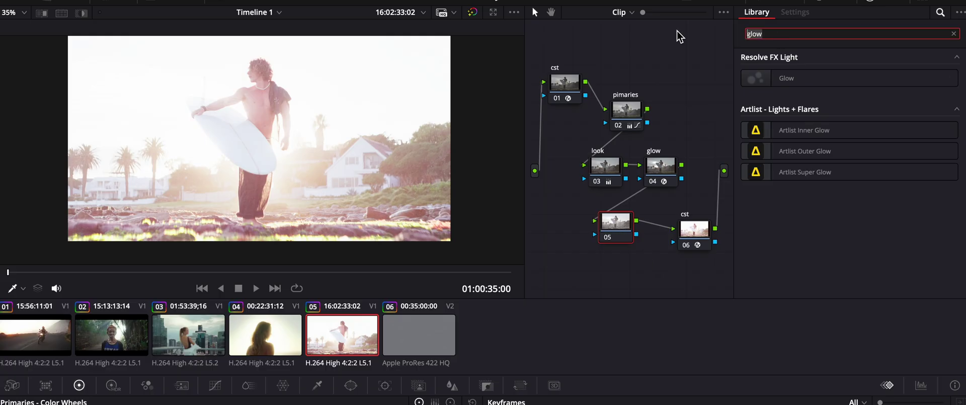
text(edg)
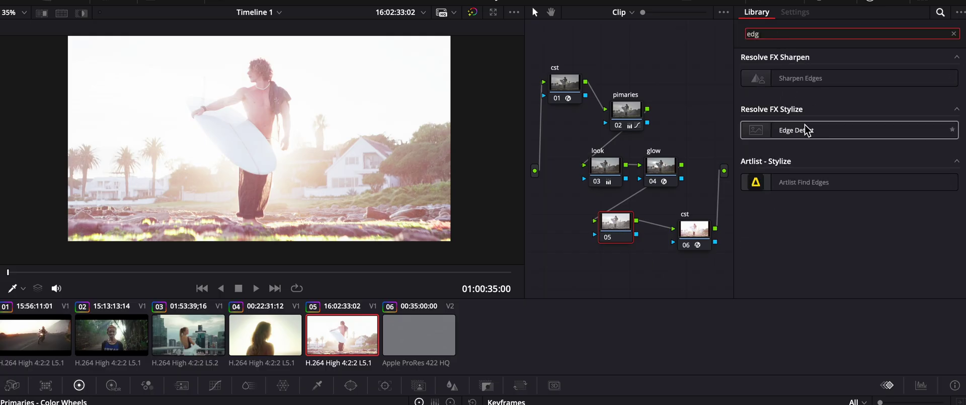
drag(807, 130, 616, 224)
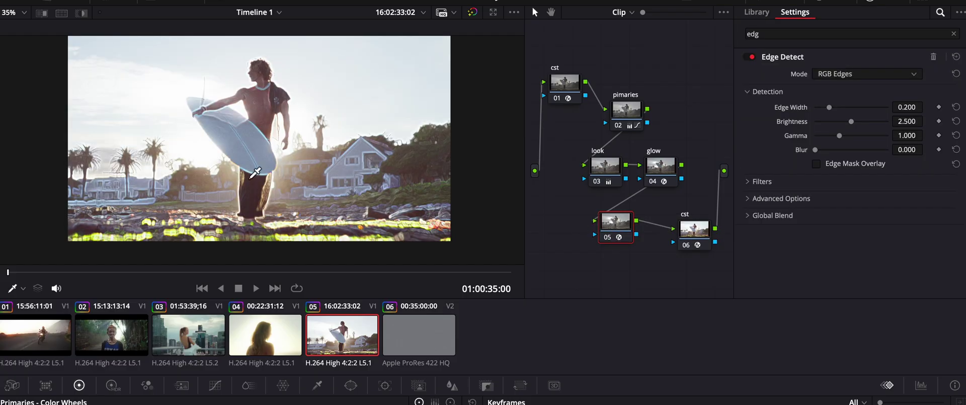
scroll(255, 173, up, 6)
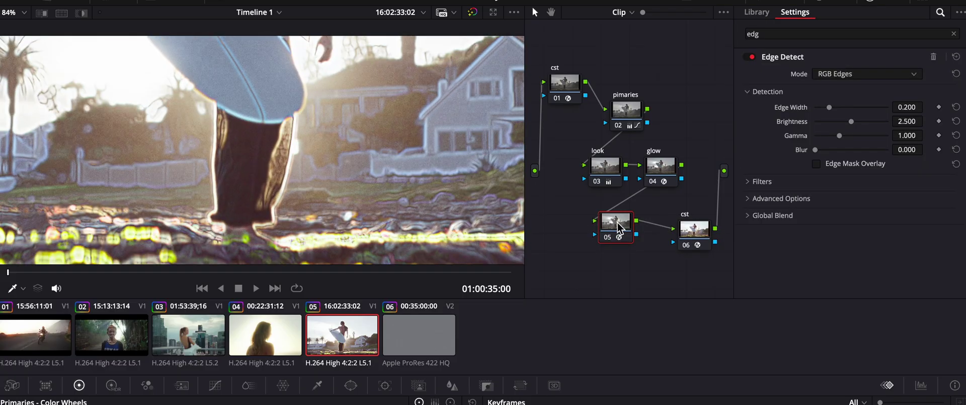
right_click(623, 231)
click(805, 226)
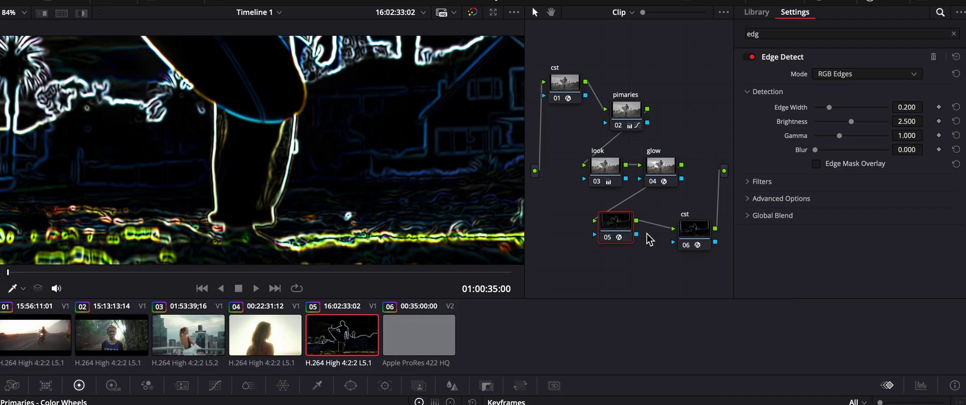
drag(353, 148, 247, 237)
scroll(408, 179, down, 4)
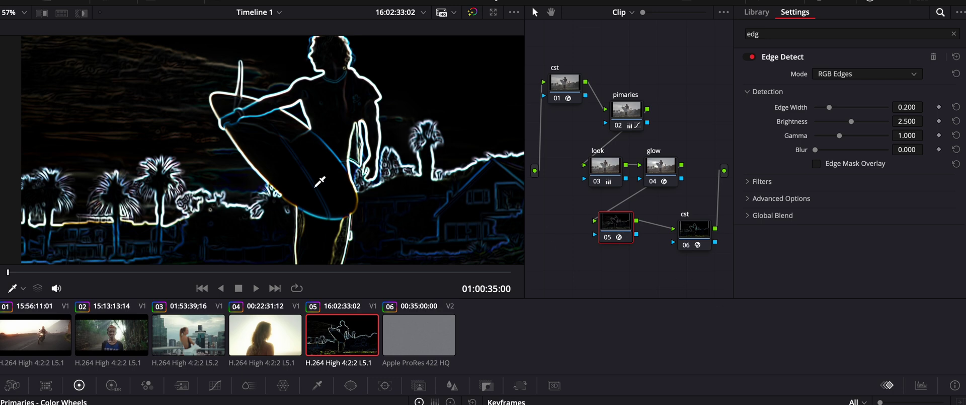
scroll(320, 181, down, 2)
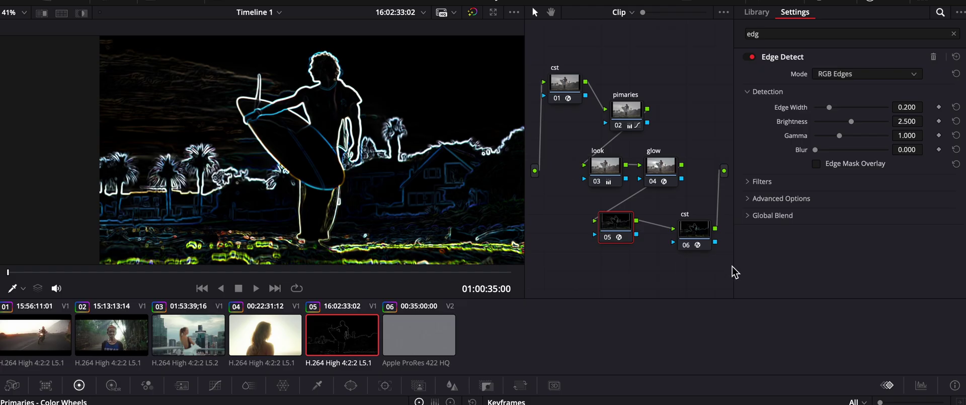
Step: Switch Edge Detect to Grayscale Edges, lower brightness to 2.171, and raise gamma to 1.512
click(884, 76)
click(856, 101)
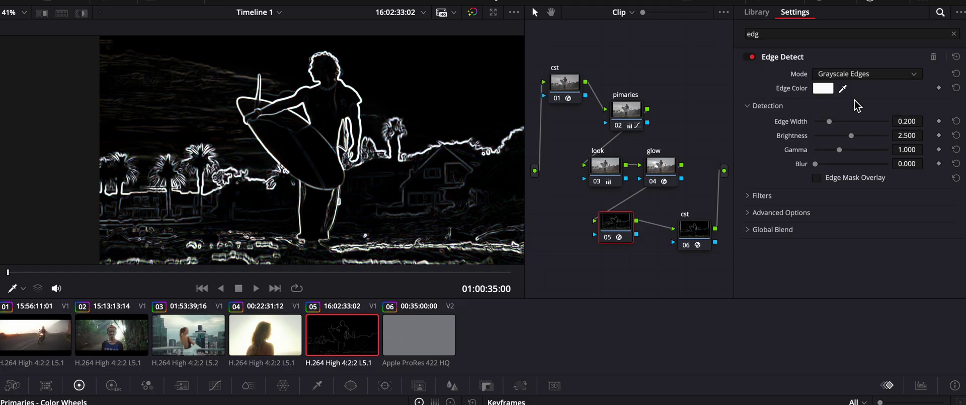
drag(852, 136, 827, 123)
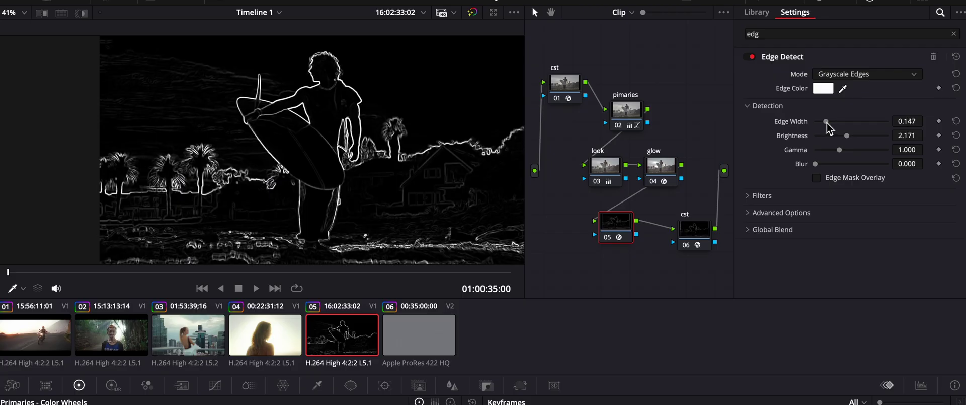
drag(840, 149, 865, 150)
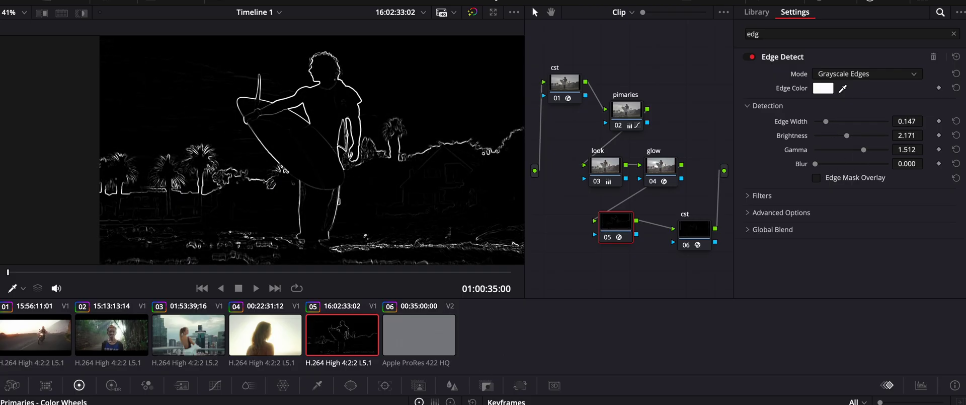
click(351, 385)
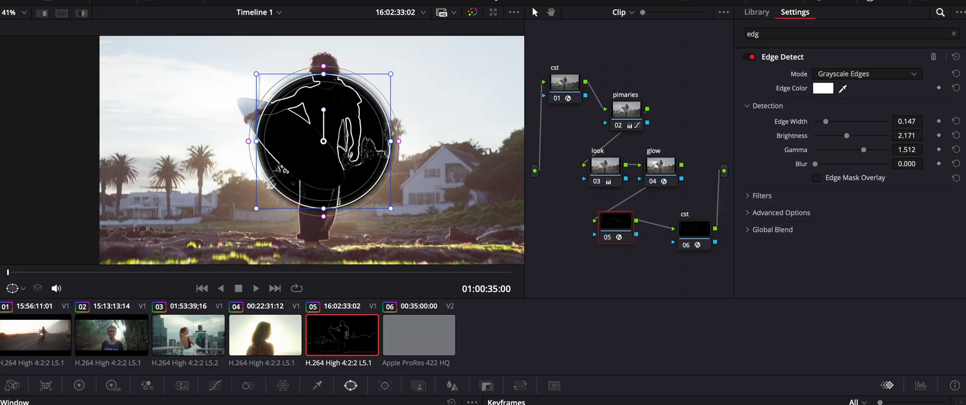
Step: Composite node 05's edges over the normal image and turn the edge colour red
right_click(626, 232)
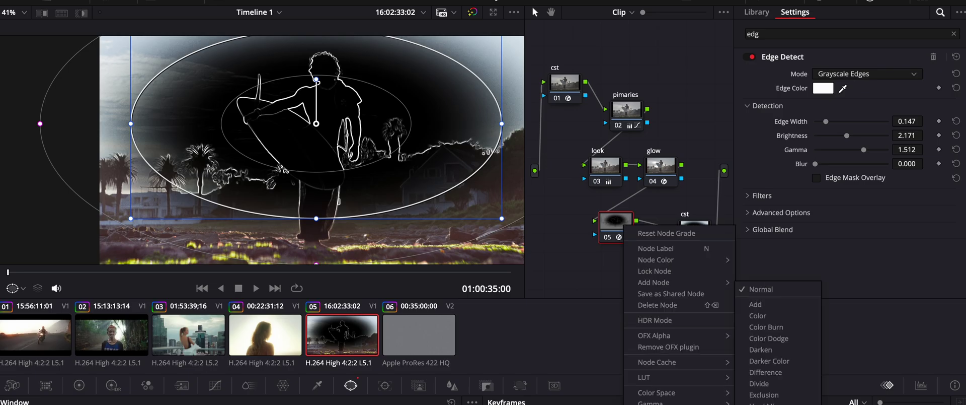
key(Escape)
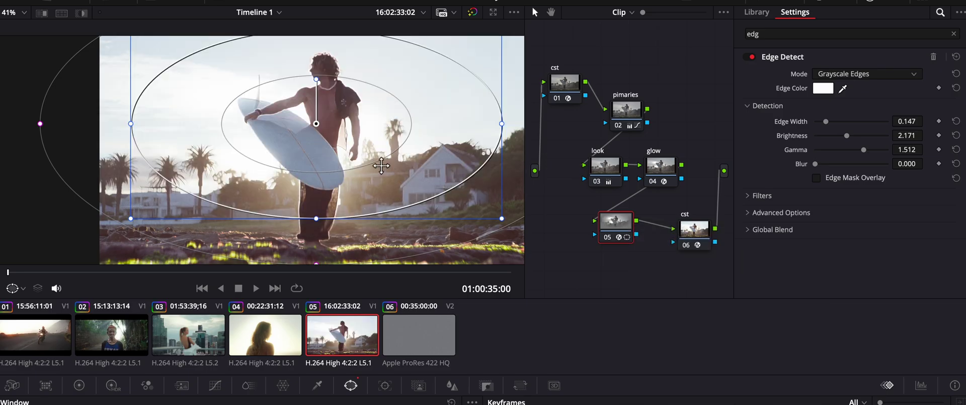
click(755, 196)
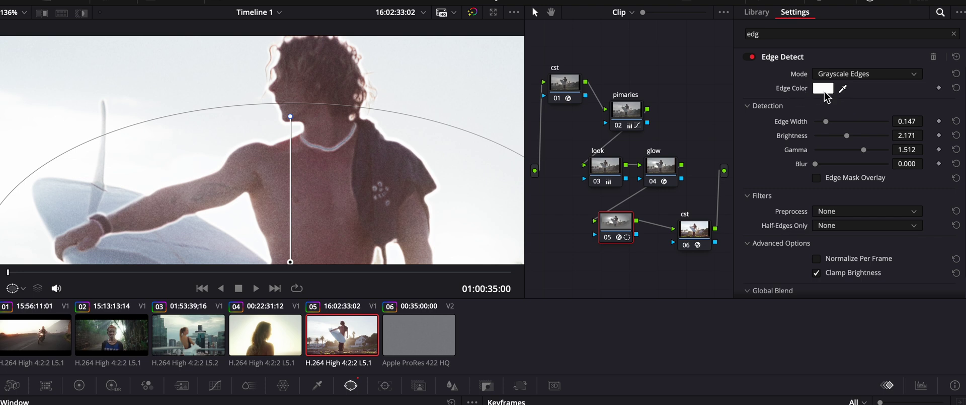
click(825, 92)
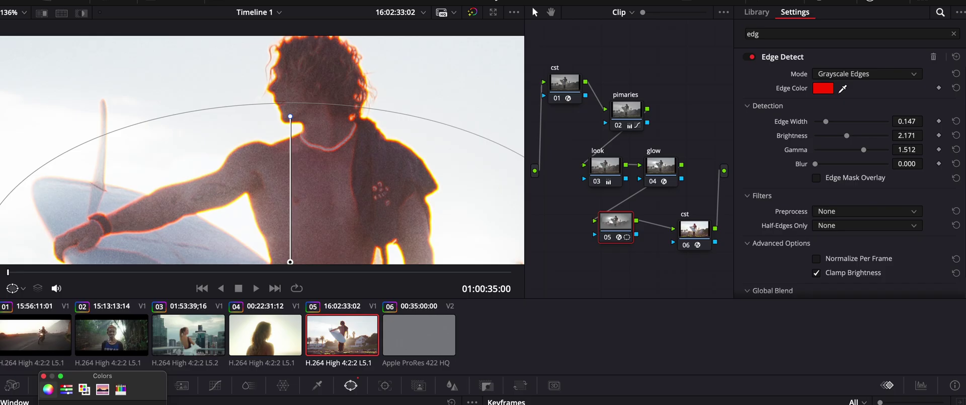
click(838, 104)
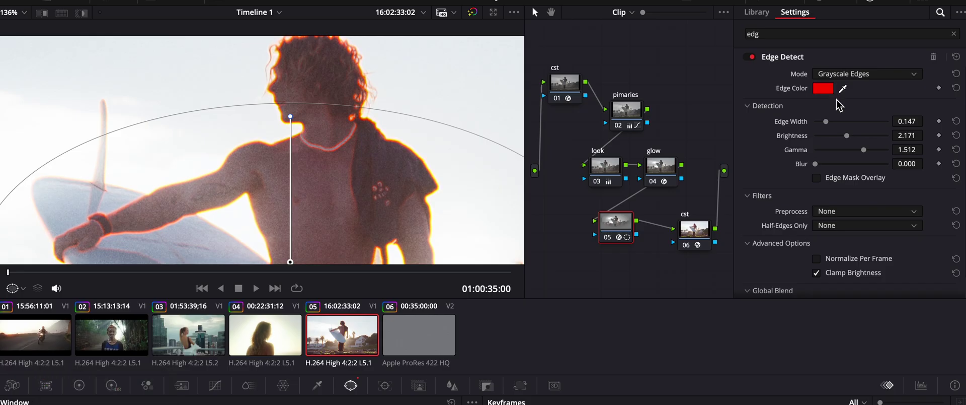
Step: Set Edge Detect to width 0.116, brightness 0.814, gamma 1.221 and blur 0.178
scroll(763, 177, down, 1)
scroll(763, 177, up, 1)
mouse_move(829, 127)
mouse_down()
mouse_move(838, 136)
mouse_move(827, 136)
mouse_up()
mouse_move(866, 156)
mouse_down()
mouse_move(839, 154)
mouse_move(879, 154)
mouse_move(854, 153)
mouse_up()
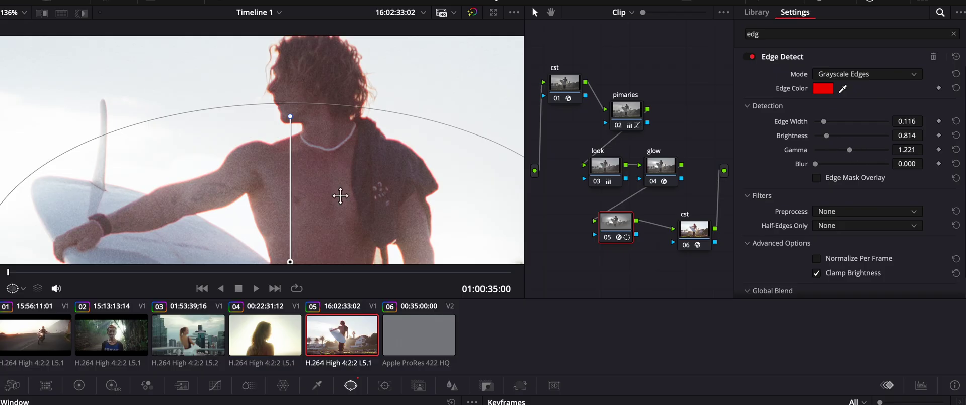
scroll(340, 196, up, 3)
scroll(340, 196, down, 3)
scroll(341, 195, up, 5)
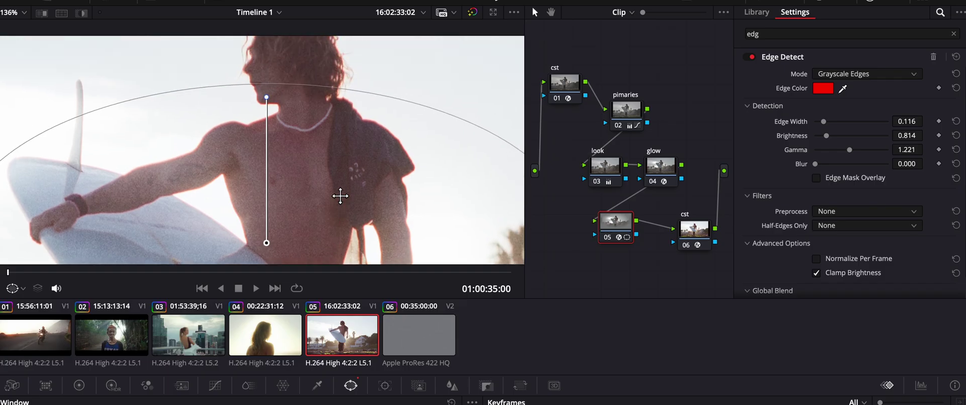
mouse_move(819, 171)
mouse_down()
mouse_move(845, 169)
mouse_move(827, 166)
mouse_up()
scroll(351, 198, down, 5)
scroll(352, 199, right, 3)
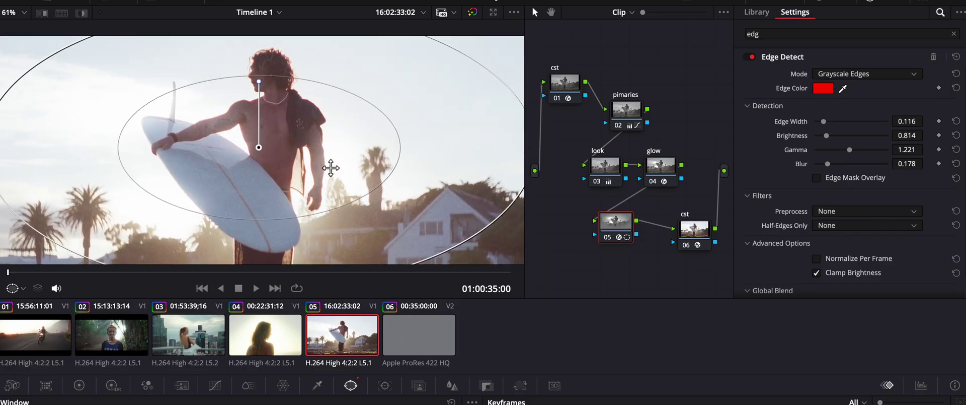
Step: Check the colour space transform settings, then bypass and re-enable the halation node to compare
click(576, 94)
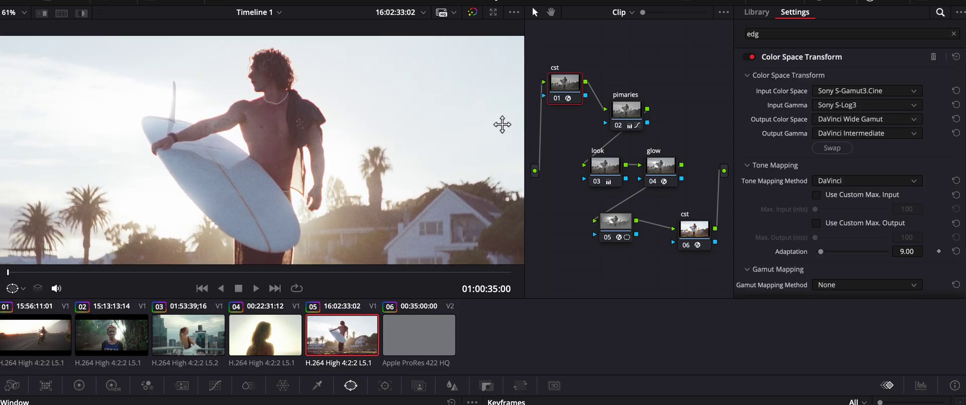
scroll(310, 175, down, 2)
click(611, 222)
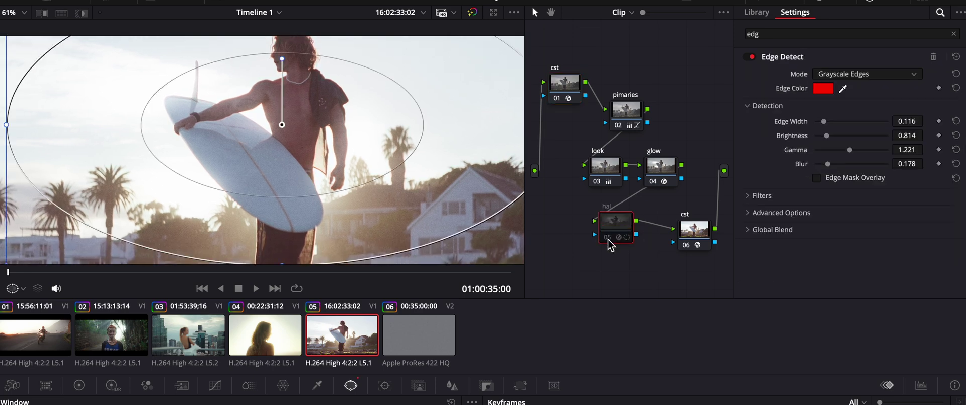
scroll(327, 94, up, 3)
scroll(326, 94, up, 3)
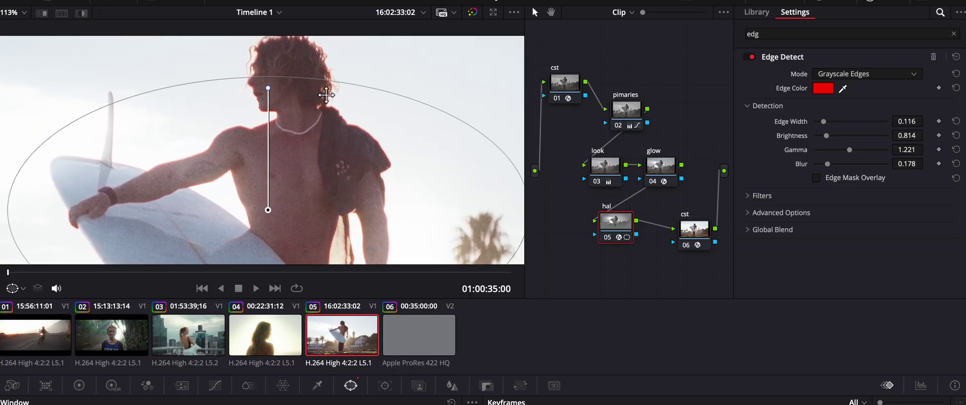
click(608, 238)
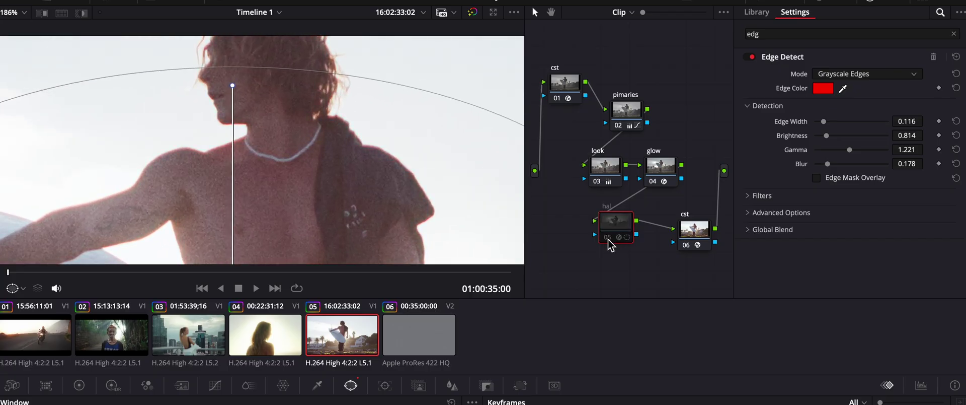
click(609, 239)
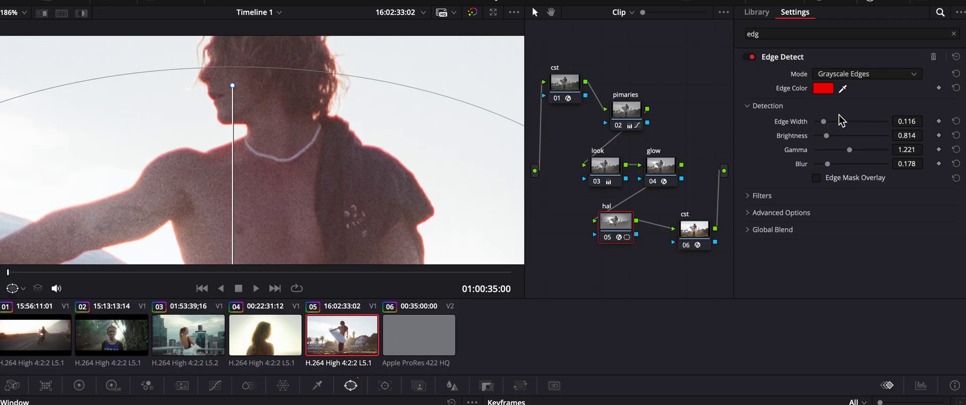
Step: Try a wider red edge outline, then revert to width 0.116 and brightness 0.814 with the node bypassed
mouse_move(825, 125)
mouse_down()
mouse_move(843, 125)
mouse_move(831, 137)
mouse_up()
scroll(353, 192, down, 6)
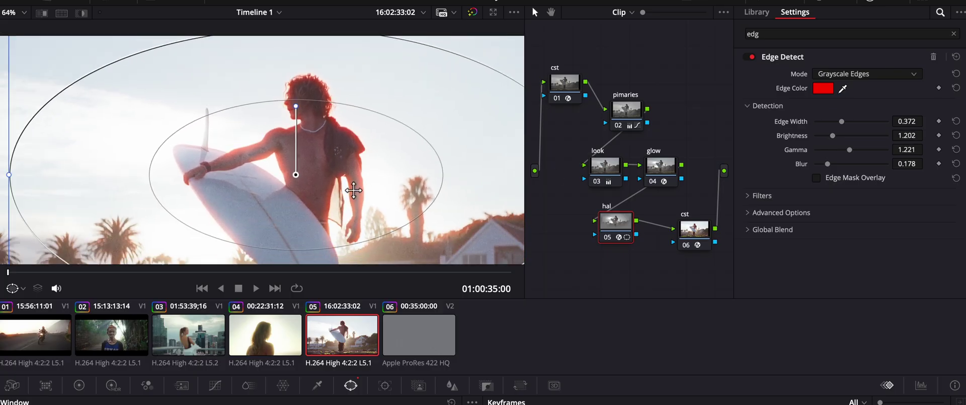
scroll(354, 190, up, 2)
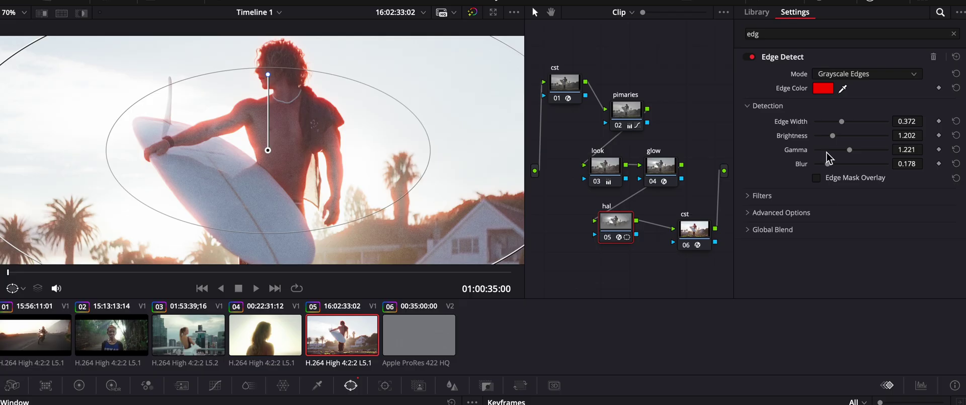
drag(841, 121, 826, 121)
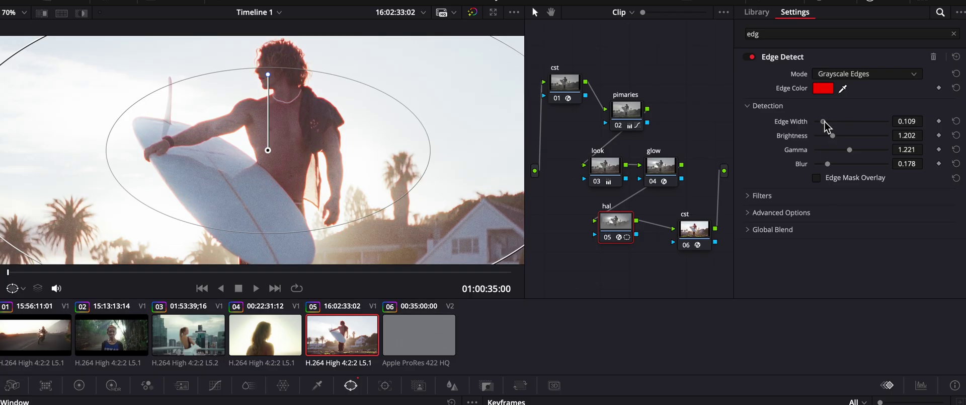
key(ctrl+z)
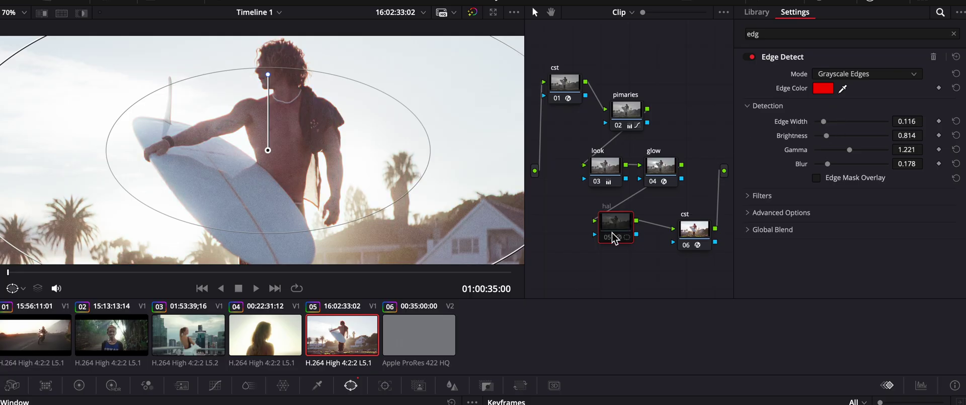